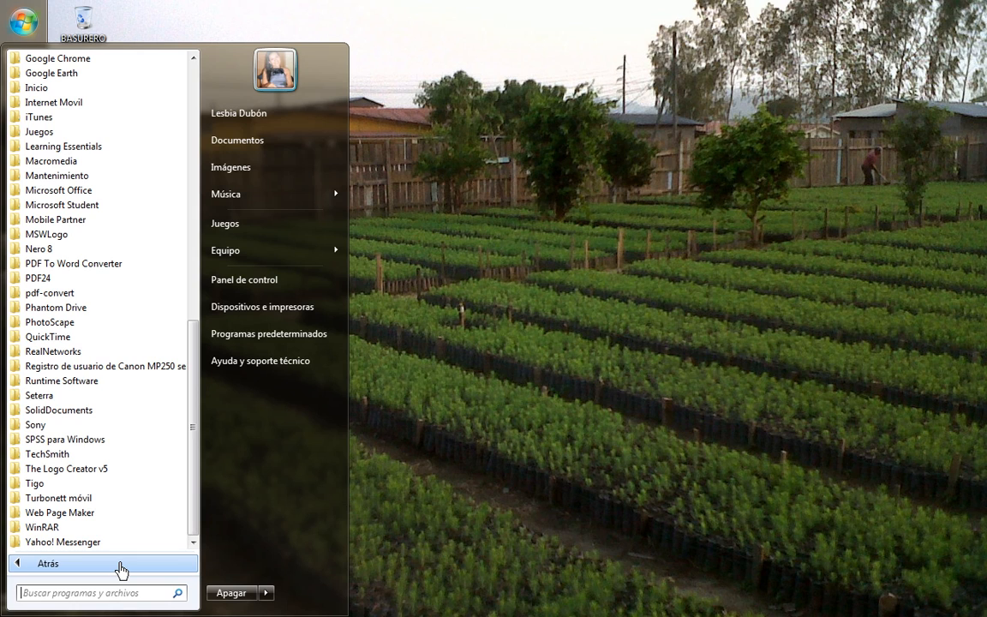
Open Microsoft Access and start a new blank database
{"action": "left_click", "coordinate": [99, 193]}
{"action": "left_click", "coordinate": [100, 207]}
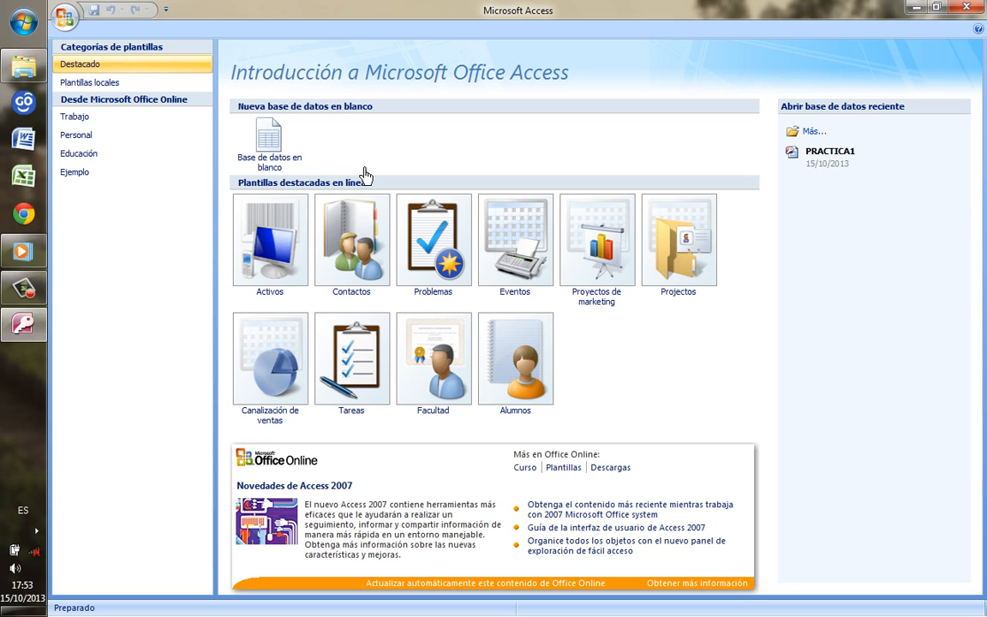
{"action": "left_click", "coordinate": [300, 160]}
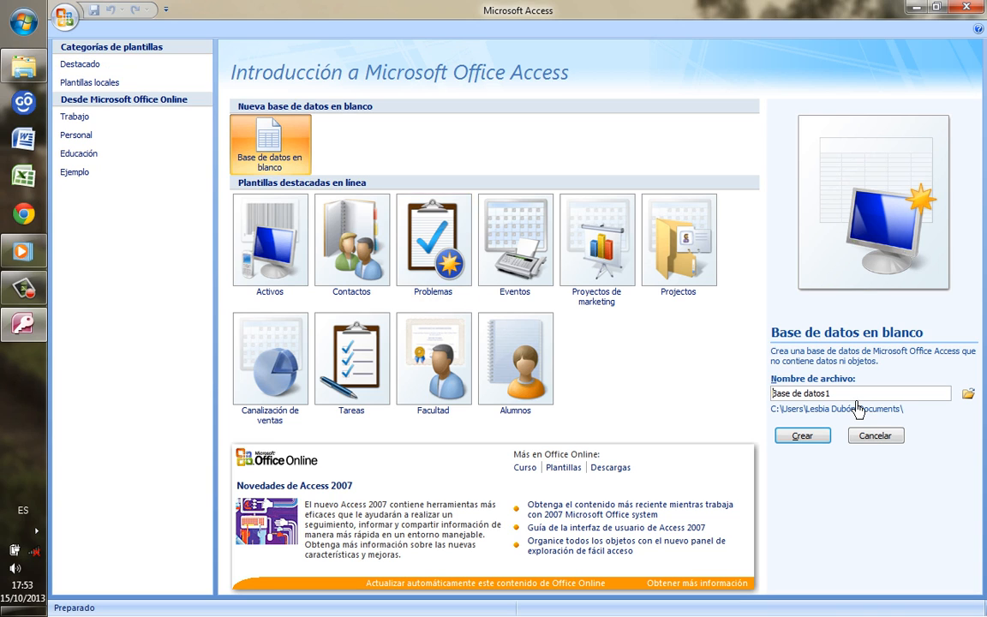
Name the blank database file PRACTICA1 and create it
{"action": "key", "text": "End"}
{"action": "key", "text": "BackSpace"}
{"action": "key", "text": "BackSpace"}
{"action": "key", "text": "BackSpace"}
{"action": "key", "text": "BackSpace"}
{"action": "key", "text": "BackSpace"}
{"action": "key", "text": "BackSpace"}
{"action": "key", "text": "BackSpace"}
{"action": "key", "text": "BackSpace"}
{"action": "key", "text": "BackSpace"}
{"action": "key", "text": "BackSpace"}
{"action": "key", "text": "BackSpace"}
{"action": "key", "text": "BackSpace"}
{"action": "key", "text": "BackSpace"}
{"action": "key", "text": "BackSpace"}
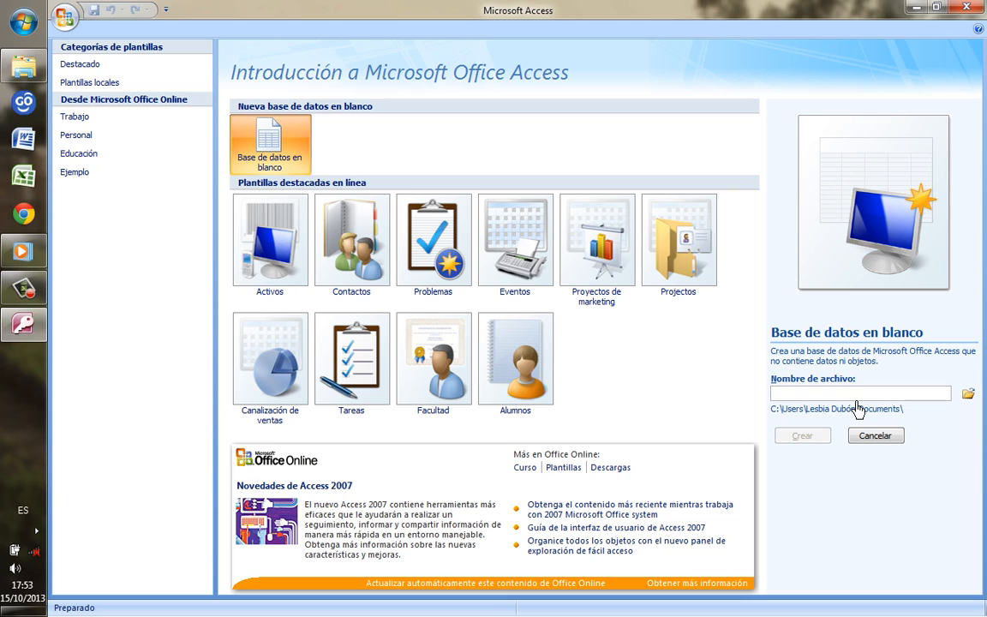
{"action": "key", "text": "Caps_Lock"}
{"action": "type", "text": "PRAC"}
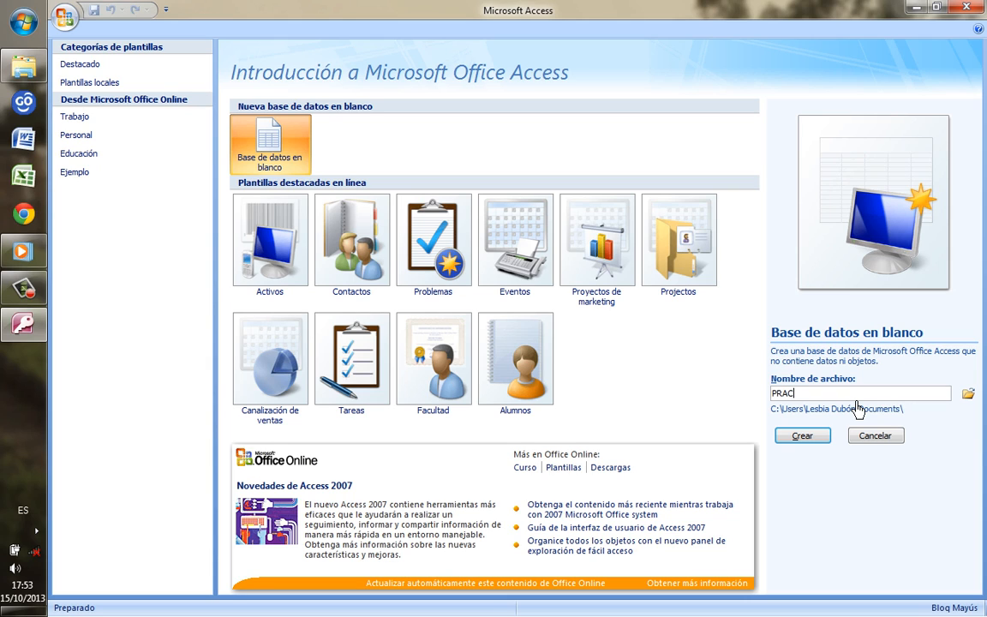
{"action": "type", "text": "TICA1"}
{"action": "left_click", "coordinate": [807, 441]}
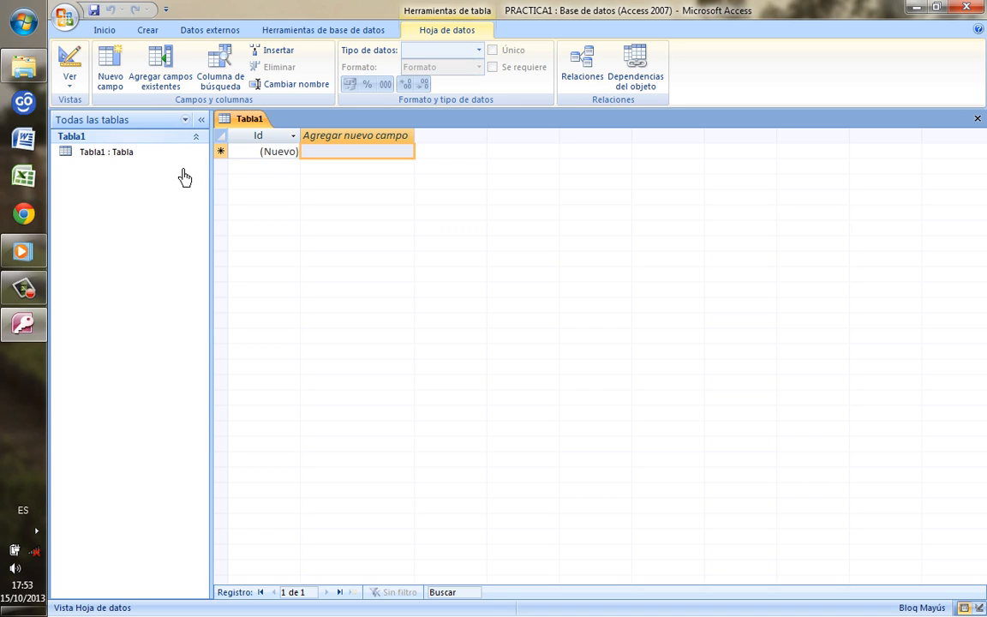
Switch Tabla1 to Design view, saving the table under the name EMPLEADOS
{"action": "left_click", "coordinate": [127, 155]}
{"action": "left_click", "coordinate": [79, 89]}
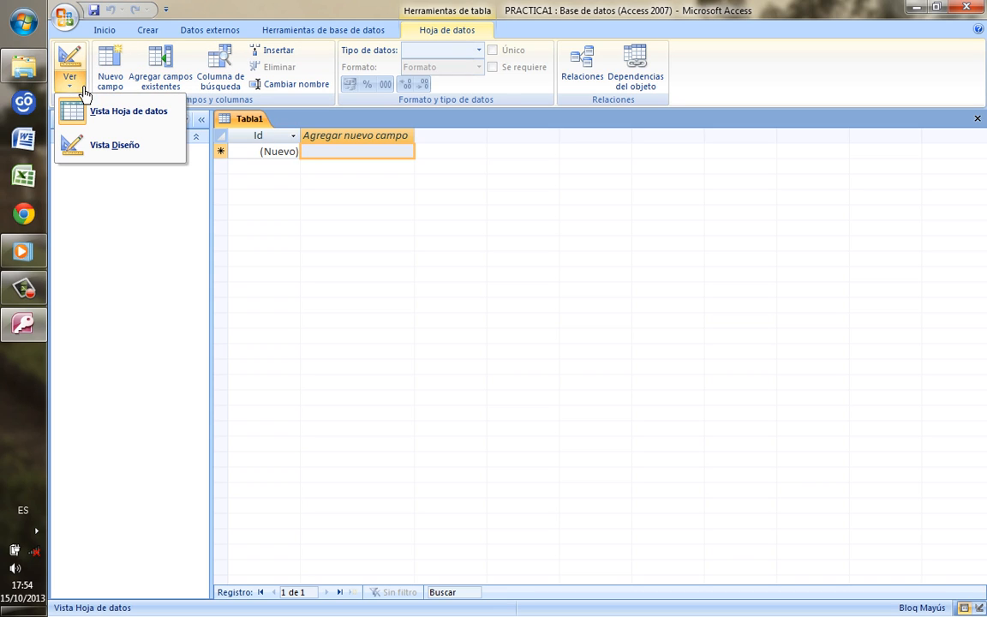
{"action": "left_click", "coordinate": [120, 145]}
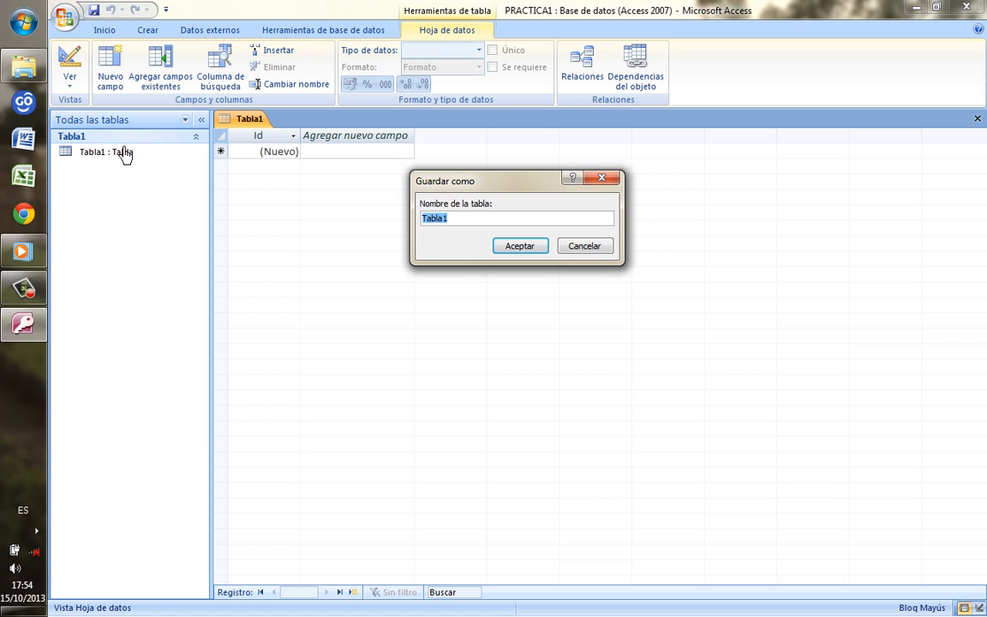
{"action": "key", "text": "BackSpace"}
{"action": "type", "text": "EMPLEADOS"}
{"action": "left_click", "coordinate": [522, 249]}
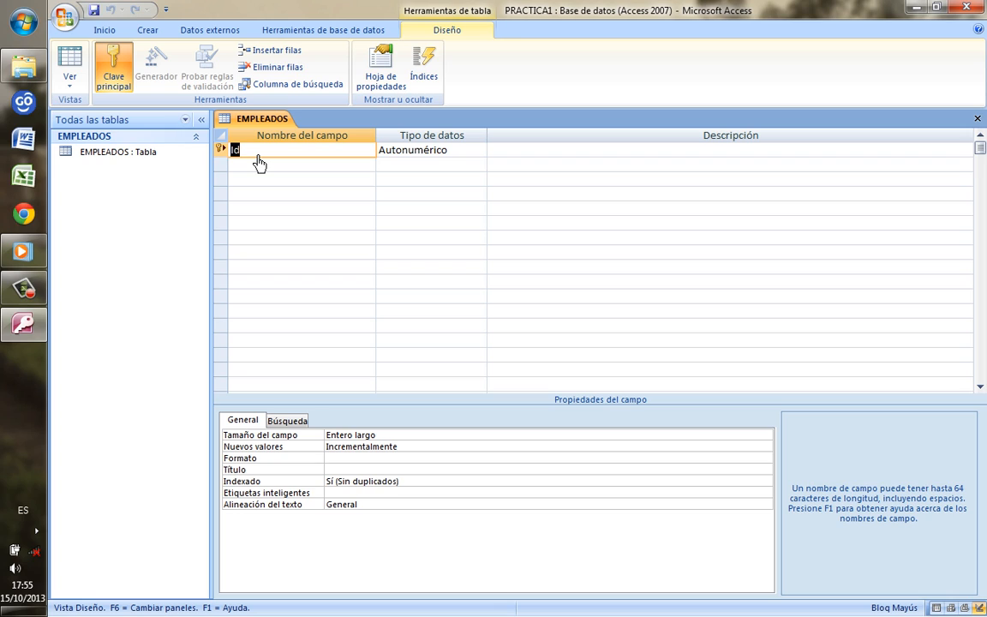
Rename the Id key field of the EMPLEADOS table to Id-Empleado
{"action": "left_click", "coordinate": [258, 156]}
{"action": "key", "text": "Caps_Lock"}
{"action": "type", "text": "-Empleado"}
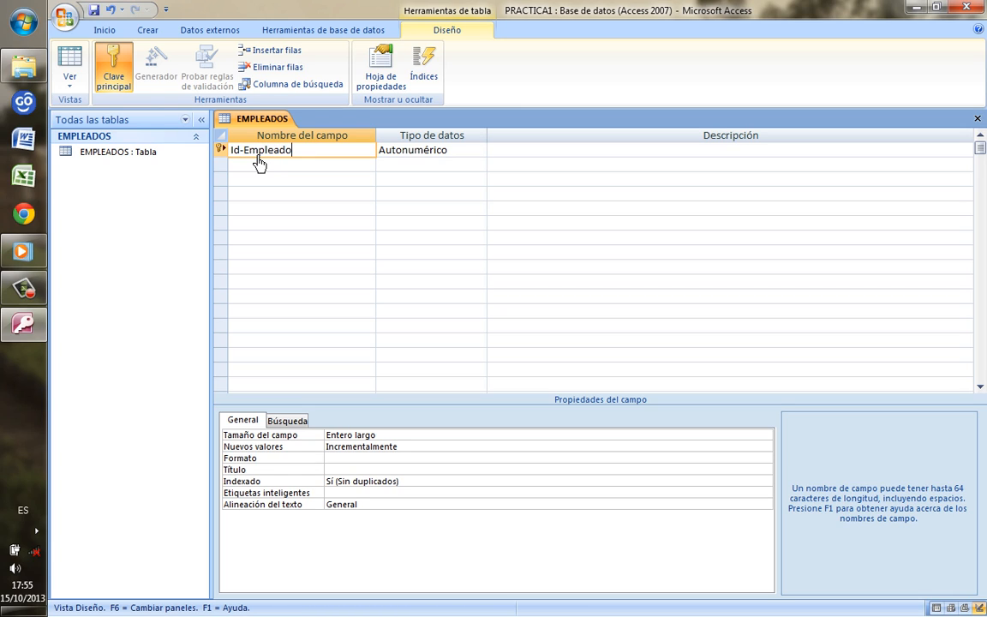
Set the Id-Empleado data type to Texto and enter the description "Identificacion unica del empleado"
{"action": "left_click", "coordinate": [467, 159]}
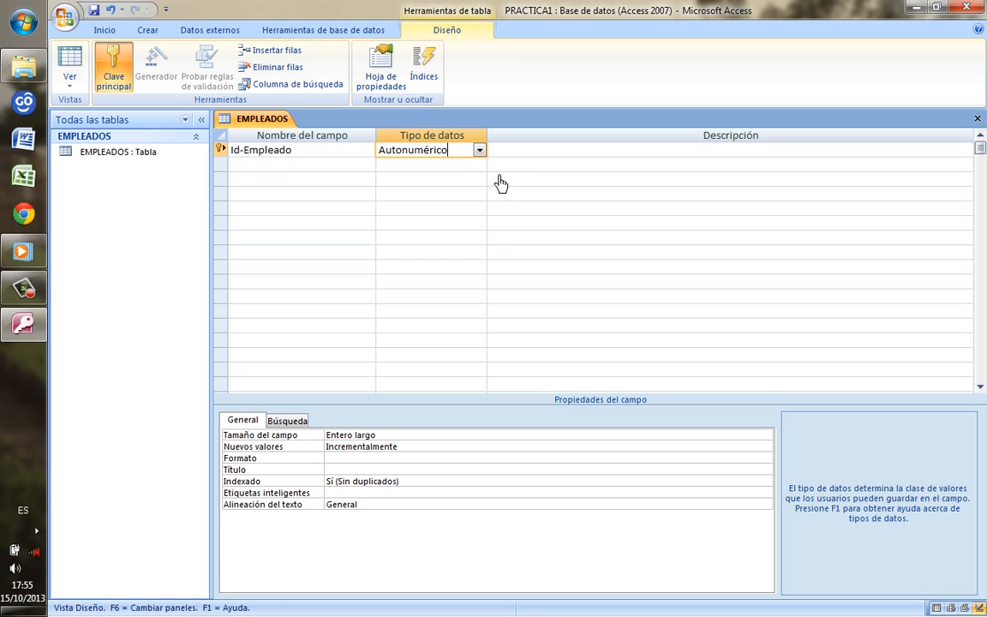
{"action": "left_click", "coordinate": [481, 152]}
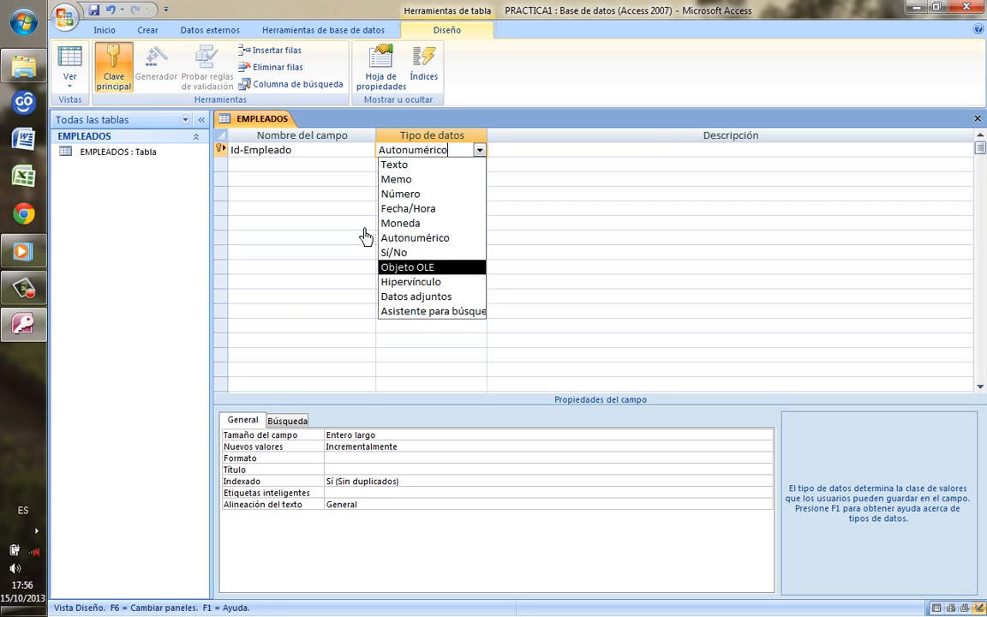
{"action": "left_click", "coordinate": [347, 167]}
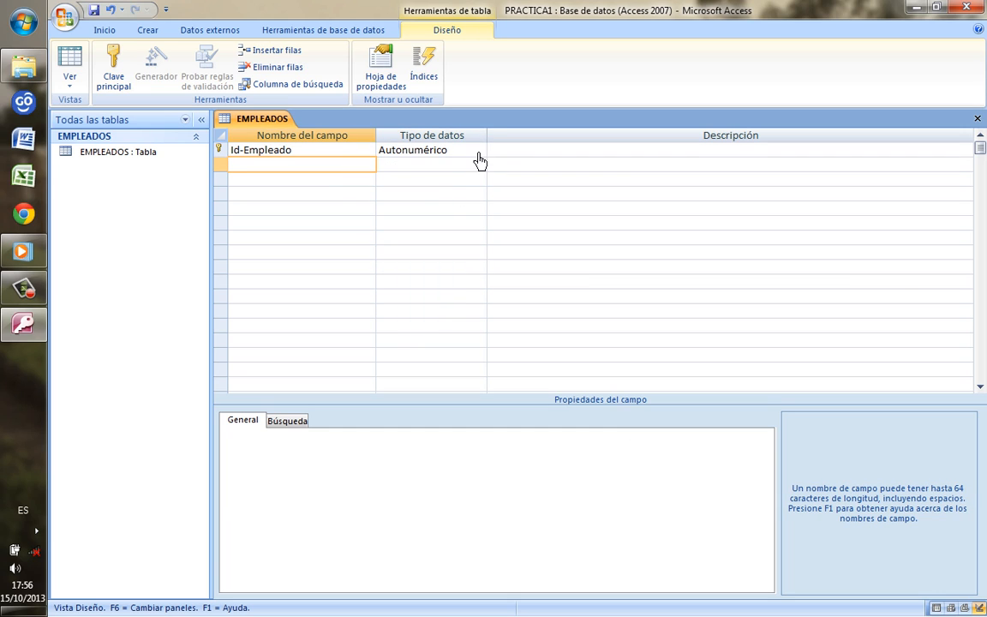
{"action": "left_click", "coordinate": [477, 153]}
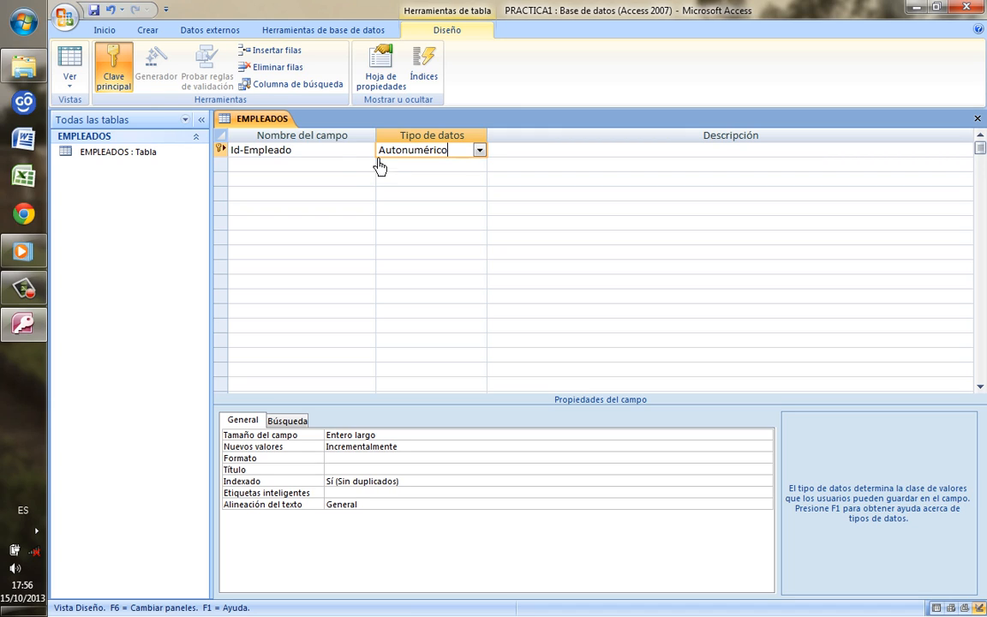
{"action": "left_click", "coordinate": [487, 155]}
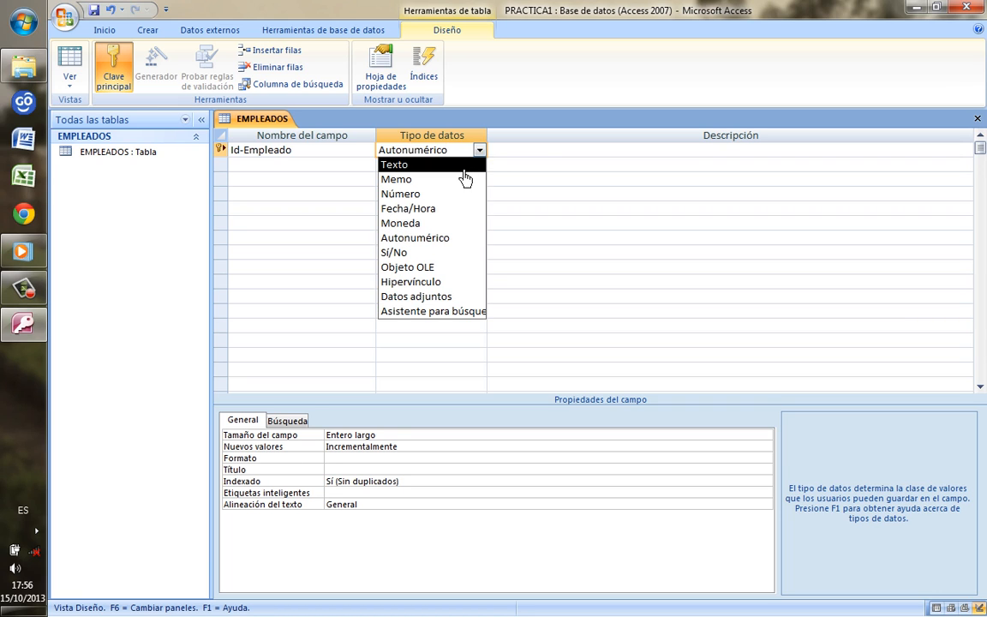
{"action": "left_click", "coordinate": [468, 167]}
{"action": "key", "text": "Tab"}
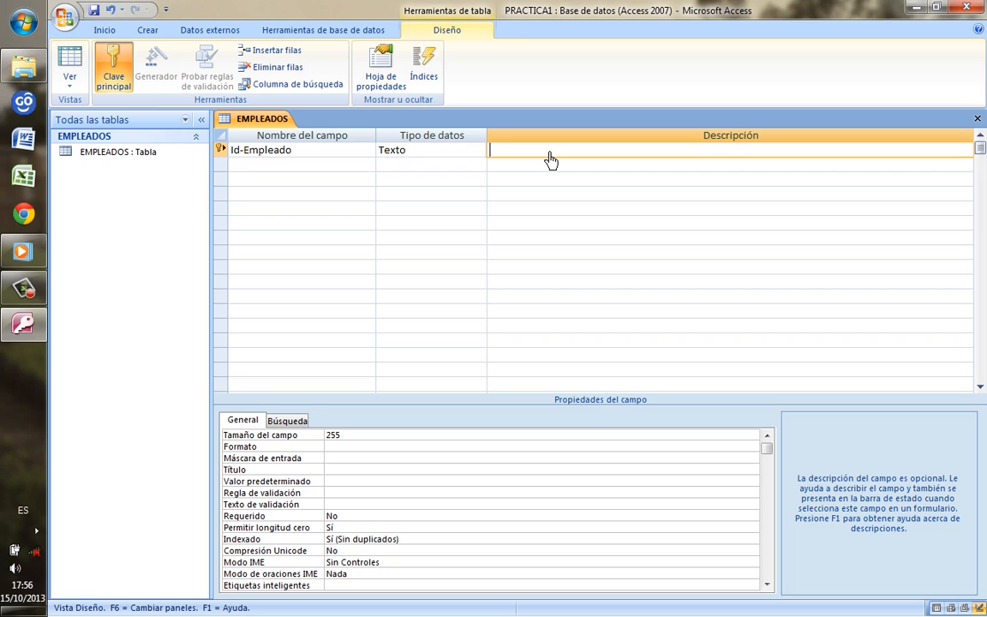
{"action": "type", "text": "Identificacion unica del empleado"}
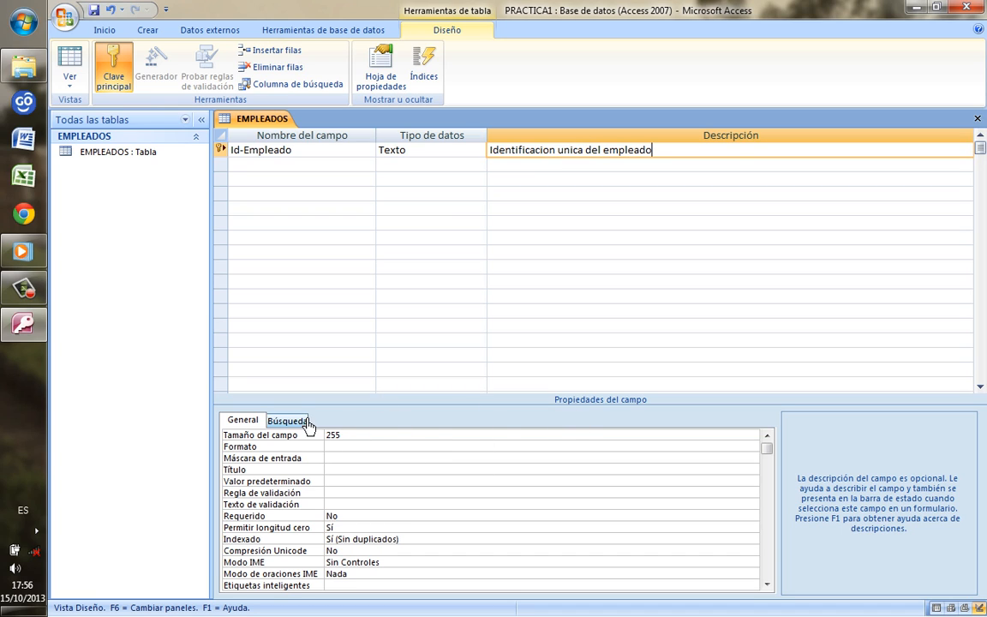
Set the field size of Id-Empleado to 4
{"action": "left_click", "coordinate": [350, 441]}
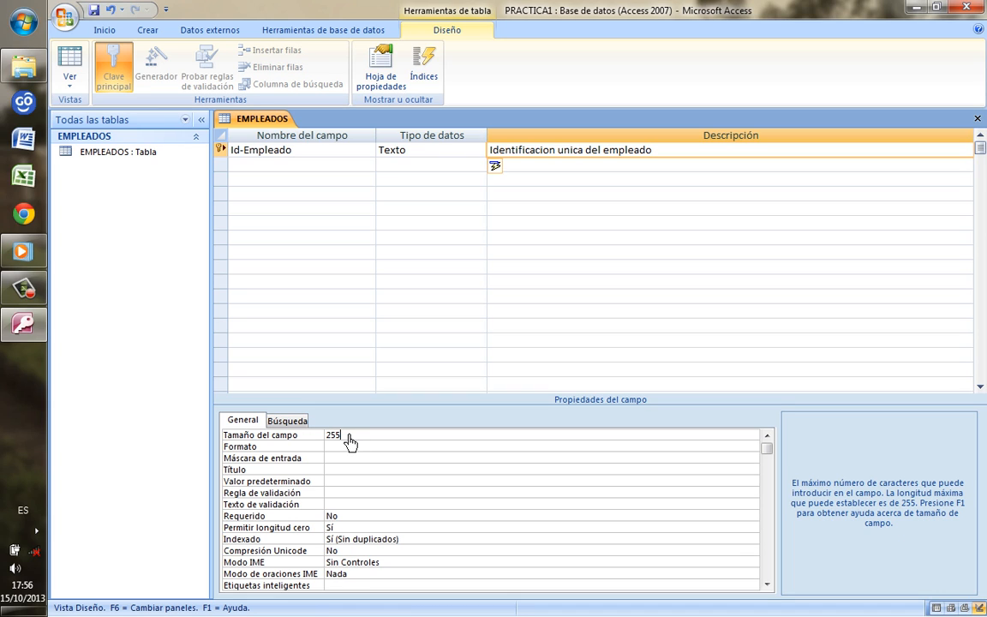
{"action": "key", "text": "BackSpace"}
{"action": "key", "text": "BackSpace"}
{"action": "key", "text": "BackSpace"}
Make Id-Empleado mandatory by setting its Requerido property to Sí
{"action": "left_click", "coordinate": [359, 520]}
{"action": "key", "text": "BackSpace"}
{"action": "key", "text": "BackSpace"}
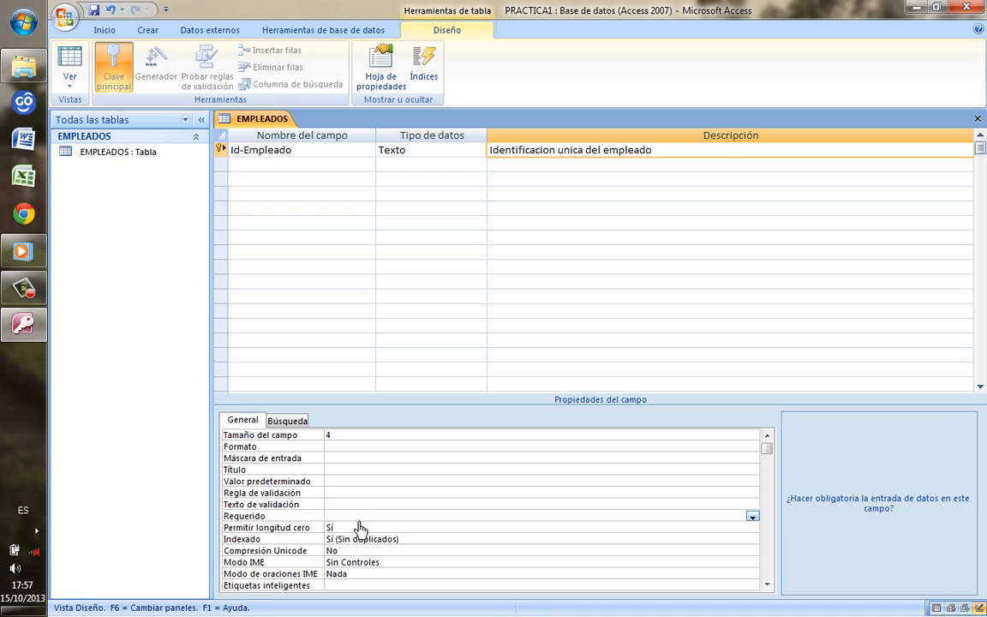
{"action": "type", "text": "s"}
{"action": "key", "text": "BackSpace"}
{"action": "left_click", "coordinate": [752, 517]}
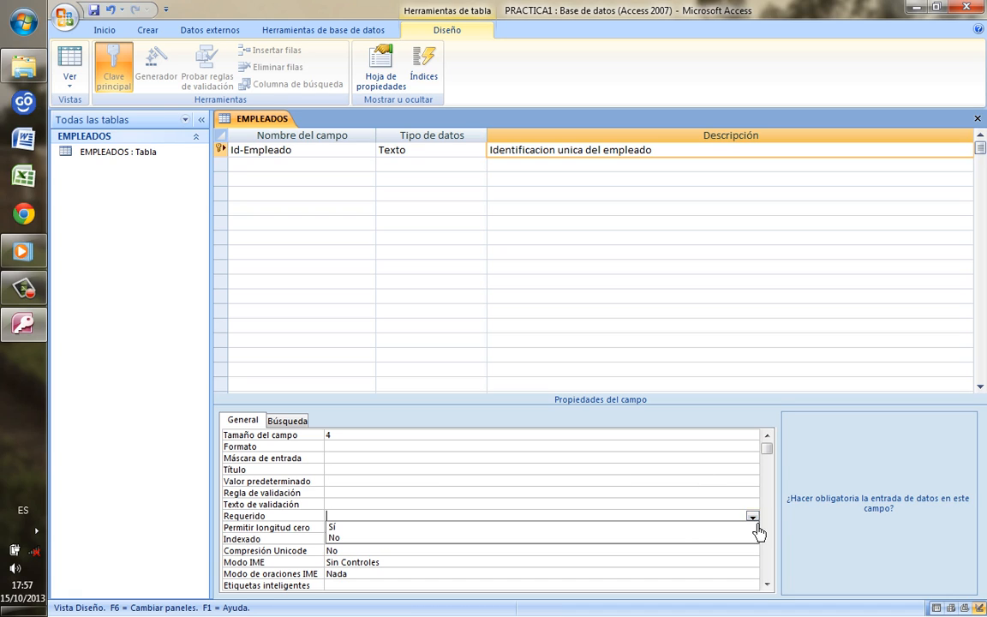
{"action": "left_click", "coordinate": [576, 527]}
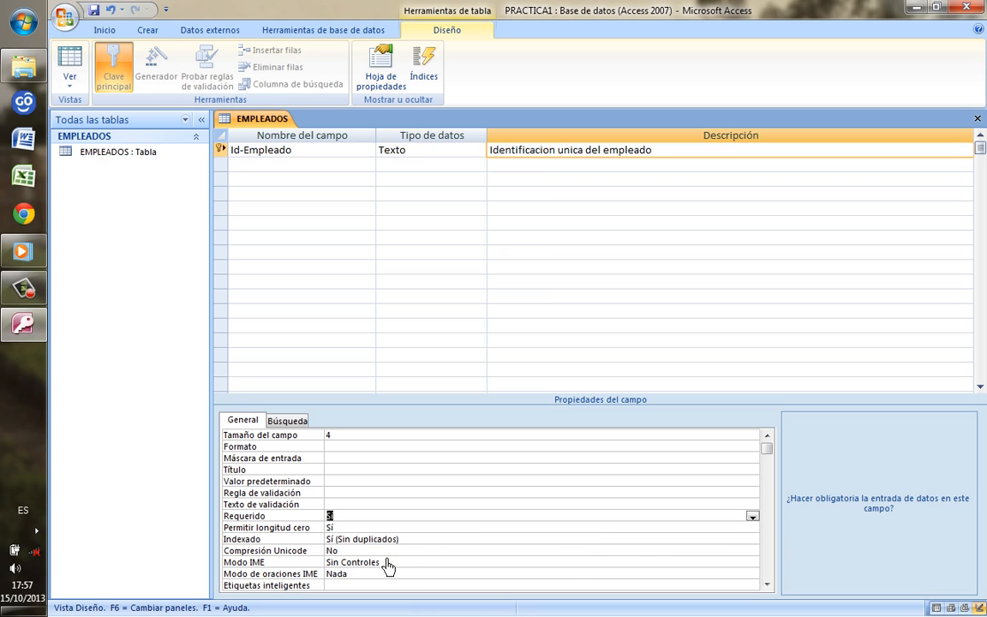
Disallow empty strings in Id-Empleado by setting Permitir longitud cero to No
{"action": "left_click", "coordinate": [355, 529]}
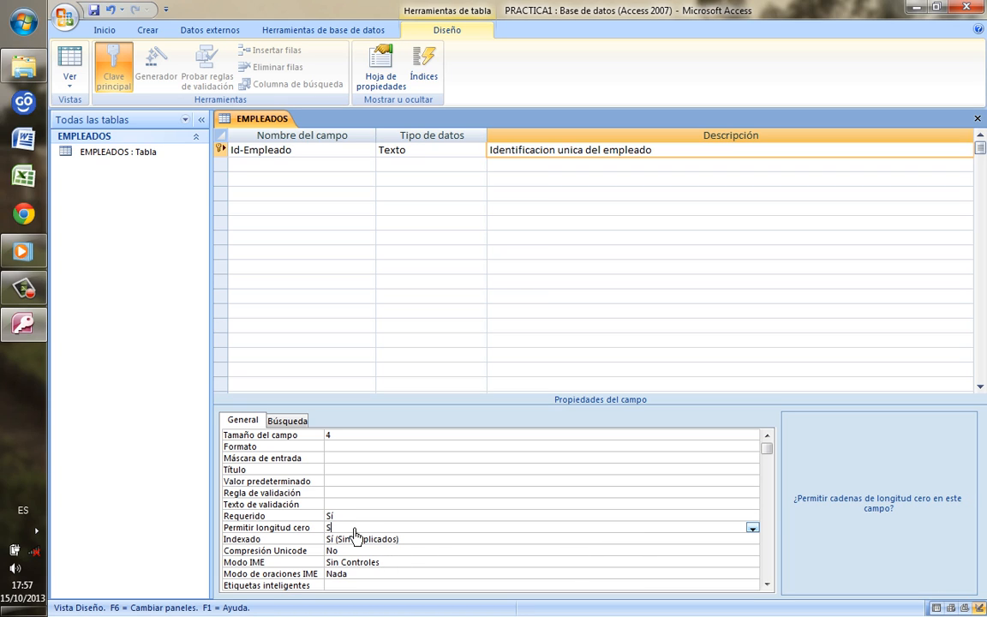
{"action": "key", "text": "BackSpace"}
{"action": "left_click", "coordinate": [752, 527]}
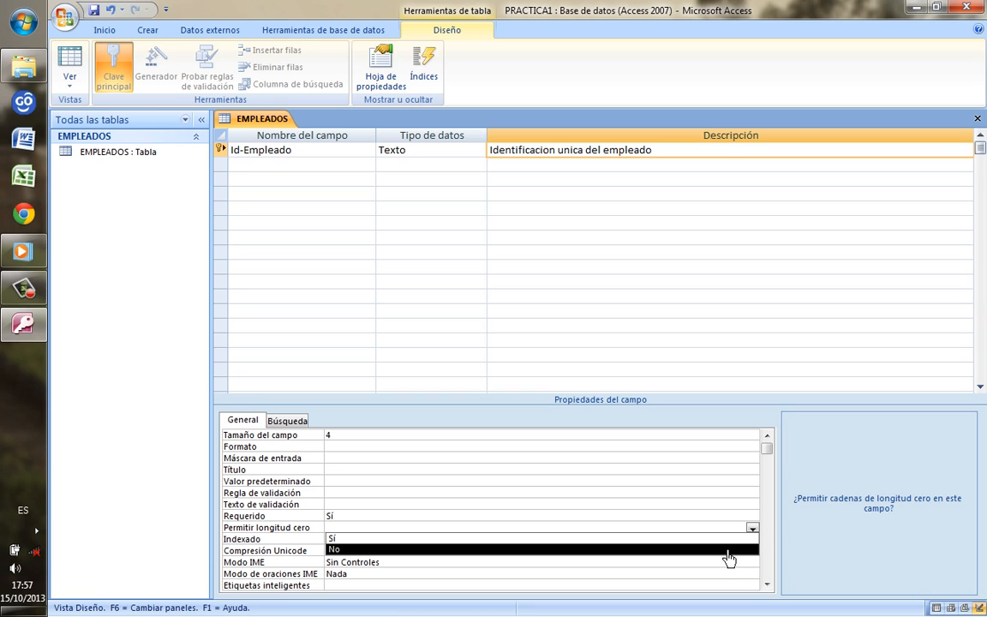
{"action": "left_click", "coordinate": [735, 551]}
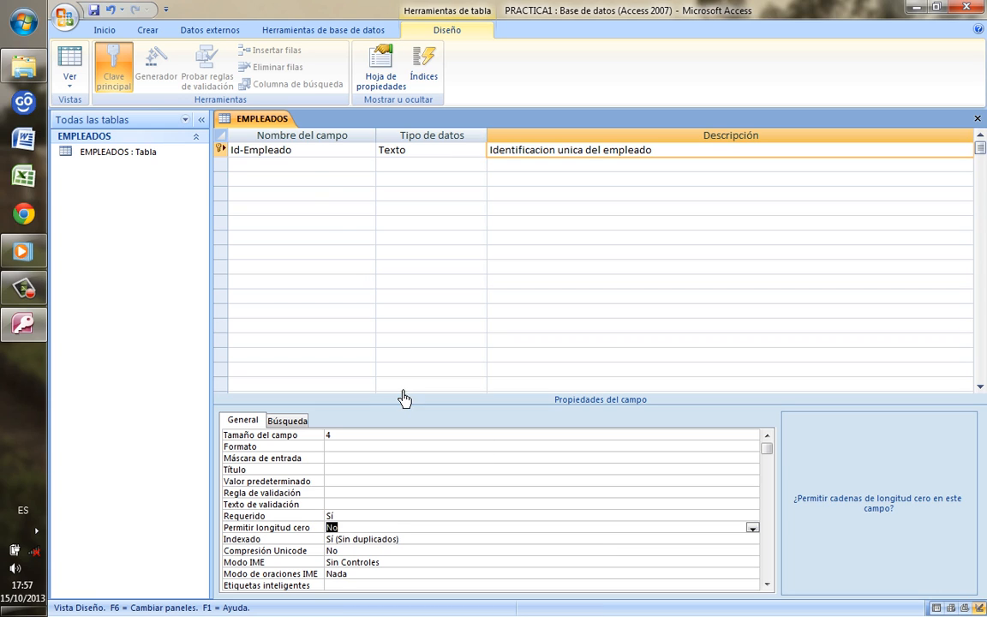
Add a field named PRIMER APELLIDO below Id-Empleado, with data type Texto and field size 25
{"action": "left_click", "coordinate": [312, 174]}
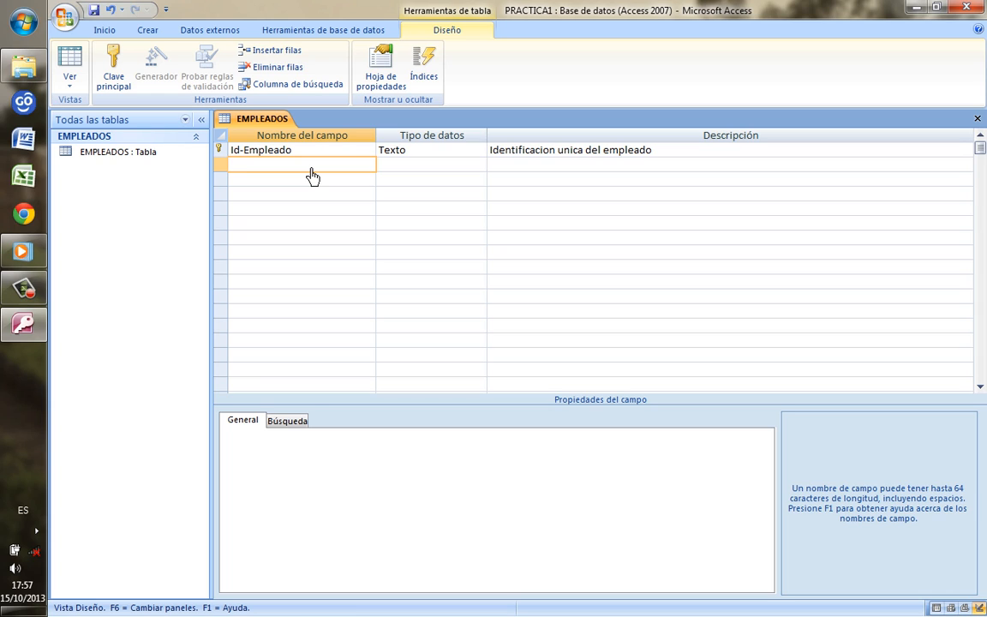
{"action": "key", "text": "Caps_Lock"}
{"action": "type", "text": "PRIMER APELLIDO"}
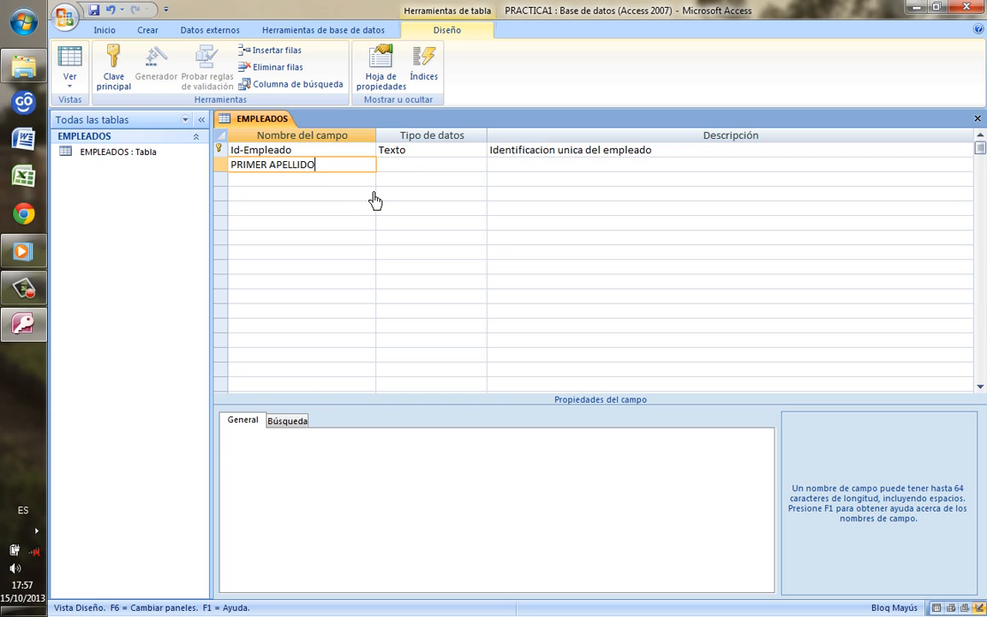
{"action": "left_click", "coordinate": [420, 169]}
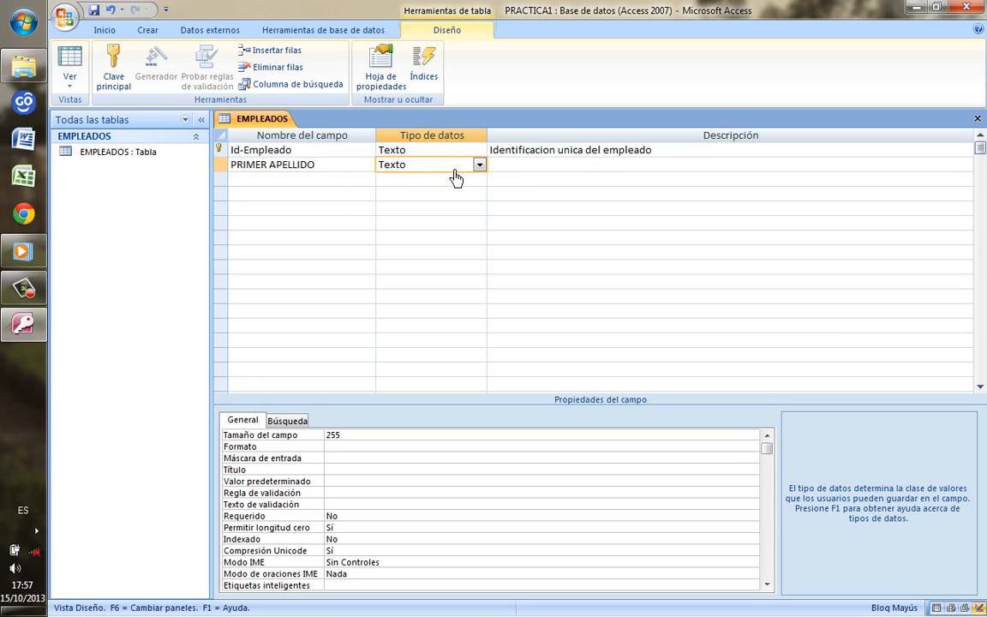
{"action": "left_click", "coordinate": [356, 436]}
{"action": "key", "text": "BackSpace"}
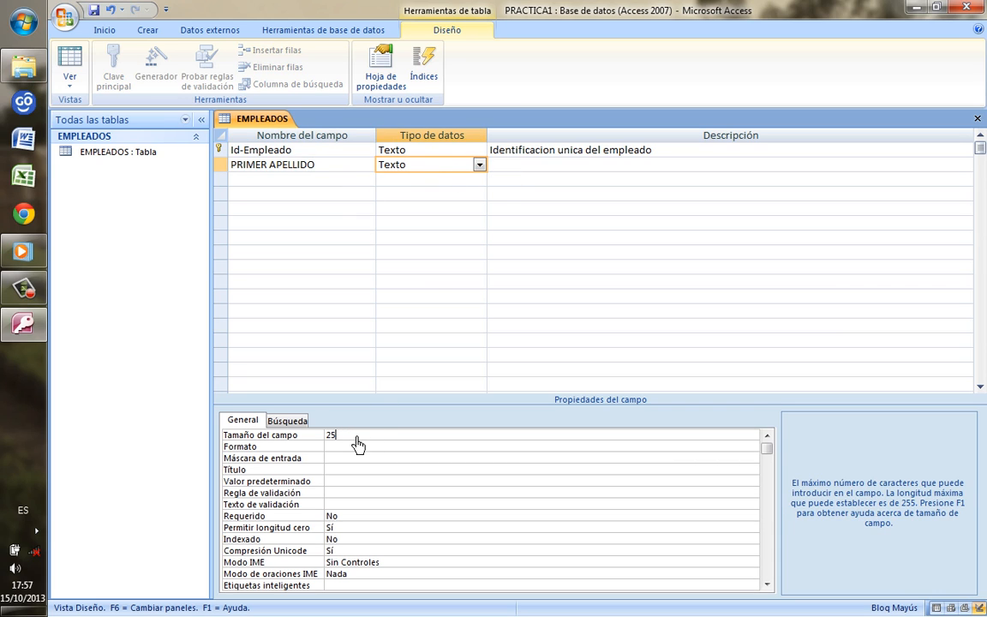
Add a field named SEGUNDO APELLIDO in the next row, with data type Texto and field size 25
{"action": "left_click", "coordinate": [300, 183]}
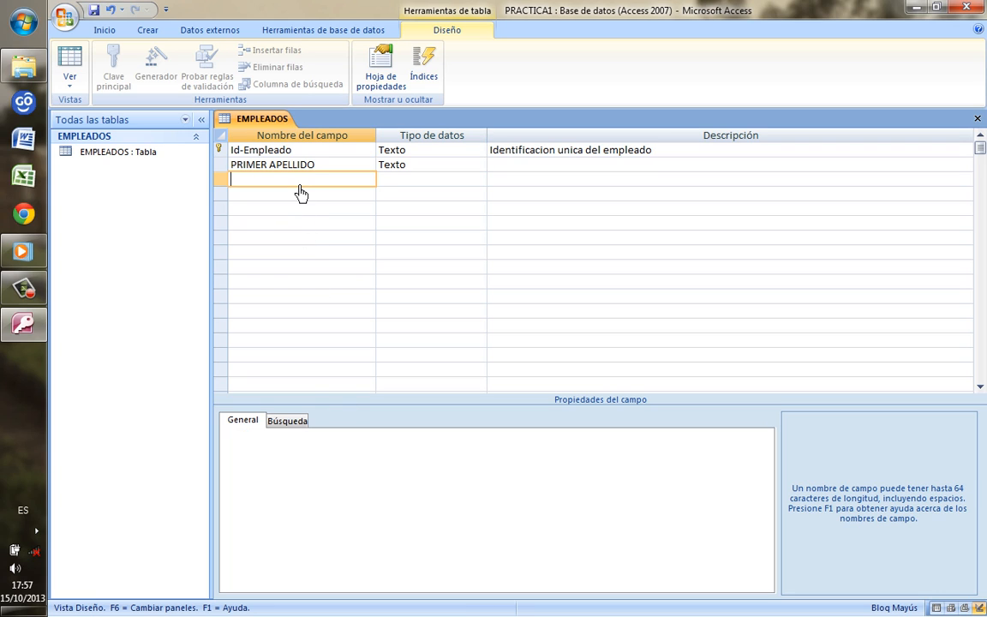
{"action": "type", "text": "SEGUNDO "}
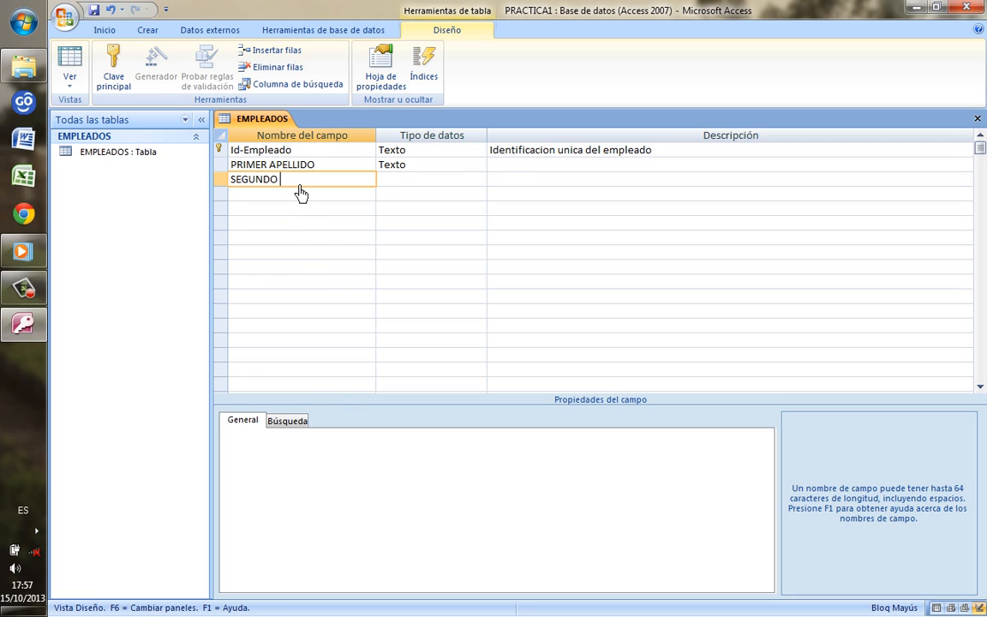
{"action": "type", "text": "APELLIDO"}
{"action": "left_click", "coordinate": [446, 182]}
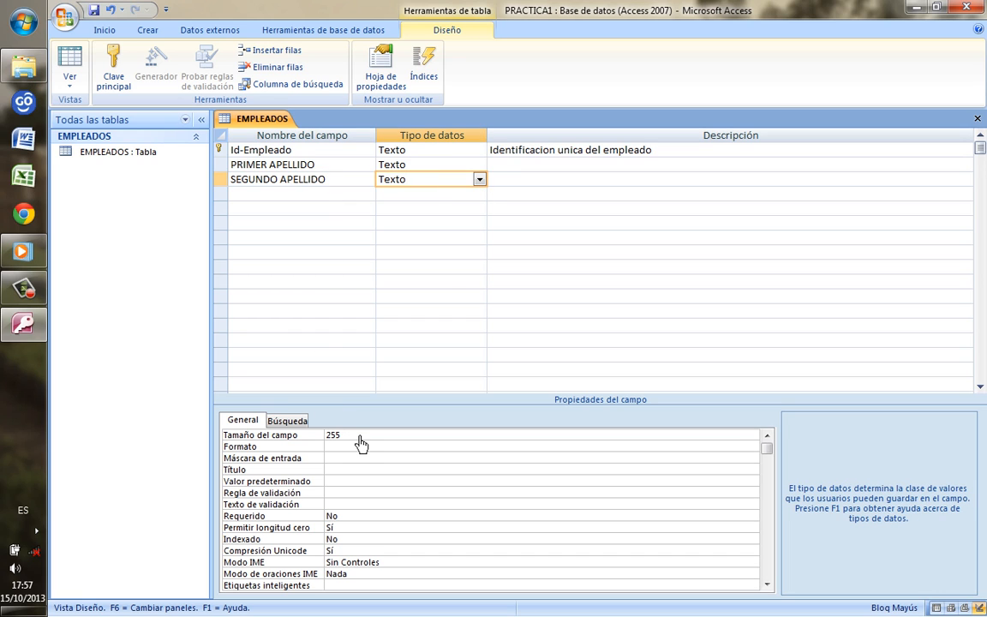
{"action": "left_click", "coordinate": [360, 442]}
{"action": "key", "text": "BackSpace"}
Add a field named NOMBRE COMPLETO below SEGUNDO APELLIDO, with data type Texto and field size 25
{"action": "left_click", "coordinate": [326, 197]}
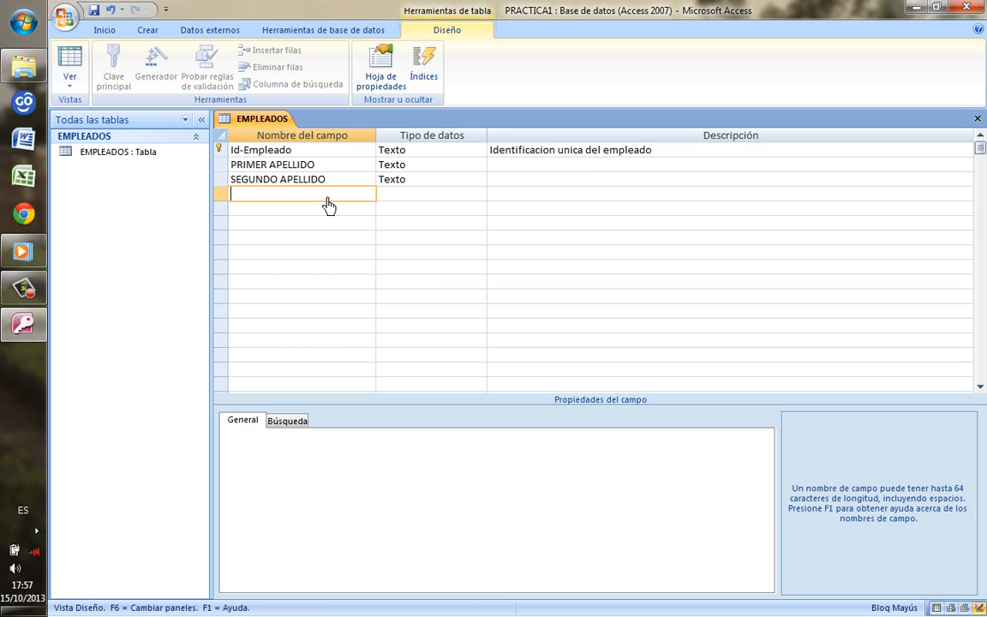
{"action": "type", "text": "NOMBRE COMP"}
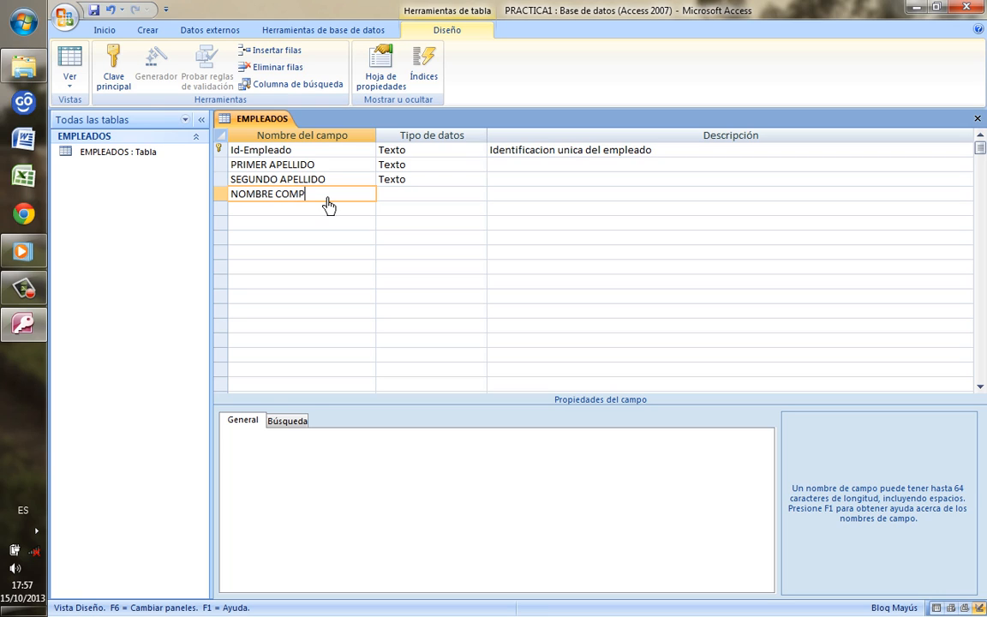
{"action": "type", "text": "LETO"}
{"action": "key", "text": "BackSpace"}
{"action": "key", "text": "BackSpace"}
{"action": "type", "text": "Y"}
{"action": "key", "text": "BackSpace"}
{"action": "type", "text": "TO"}
{"action": "key", "text": "Tab"}
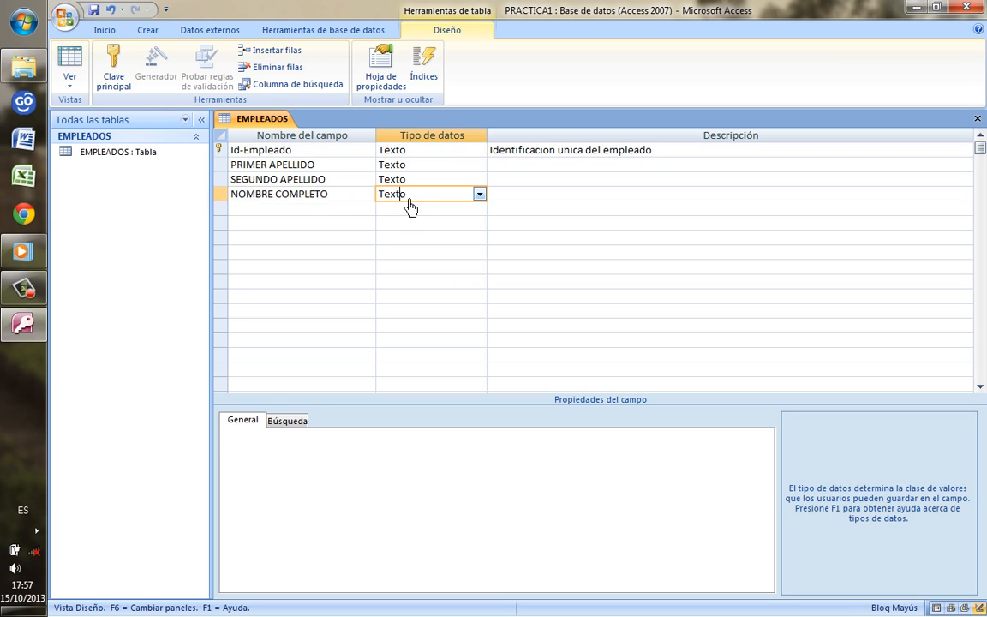
{"action": "left_click", "coordinate": [358, 436]}
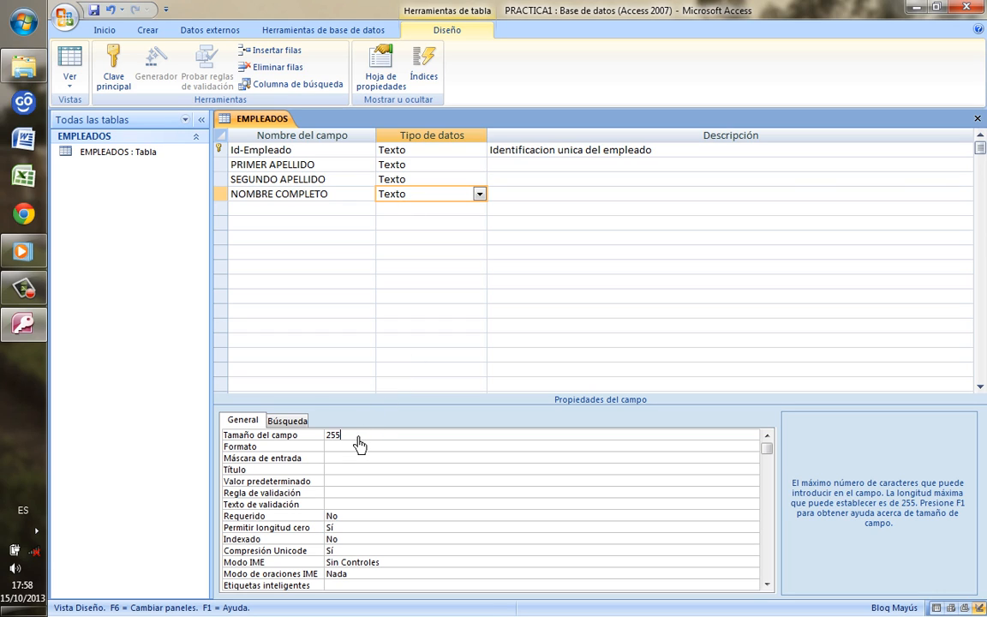
{"action": "key", "text": "BackSpace"}
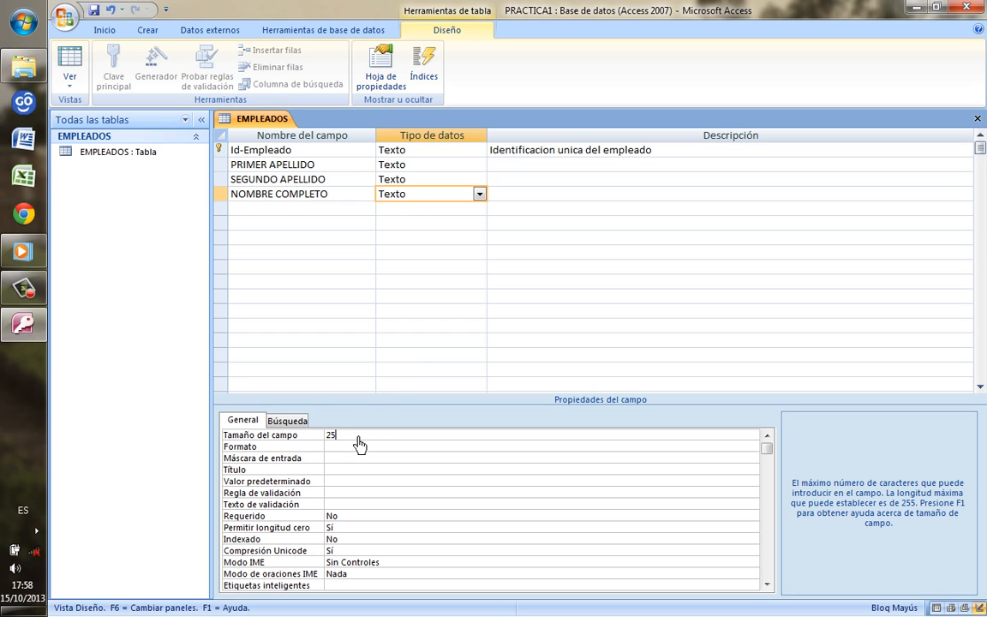
Add a field named CARGO below NOMBRE COMPLETO, with data type Texto
{"action": "left_click", "coordinate": [324, 214]}
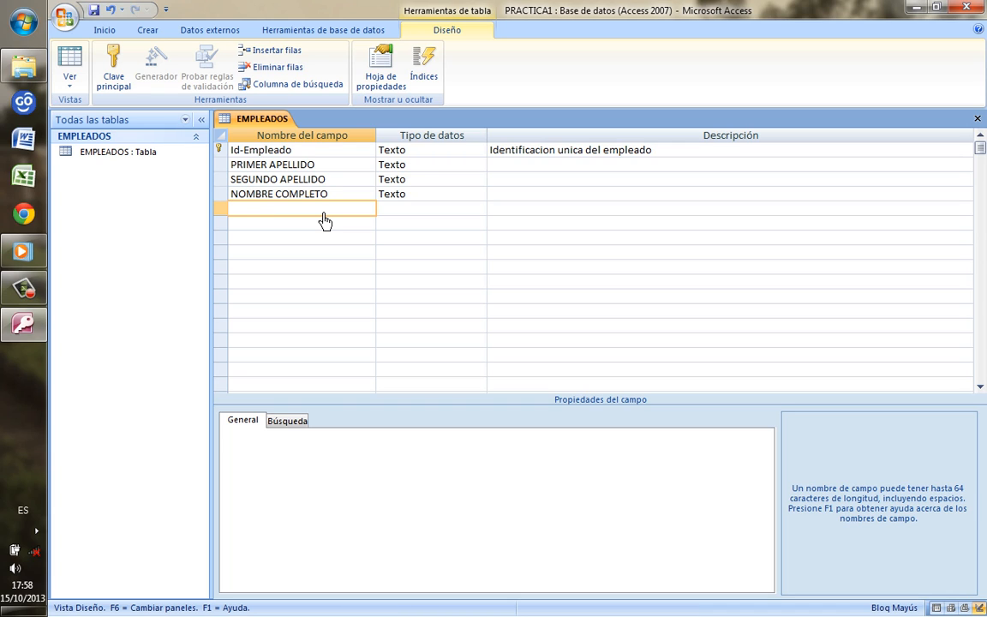
{"action": "type", "text": "CARGO"}
{"action": "left_click", "coordinate": [446, 213]}
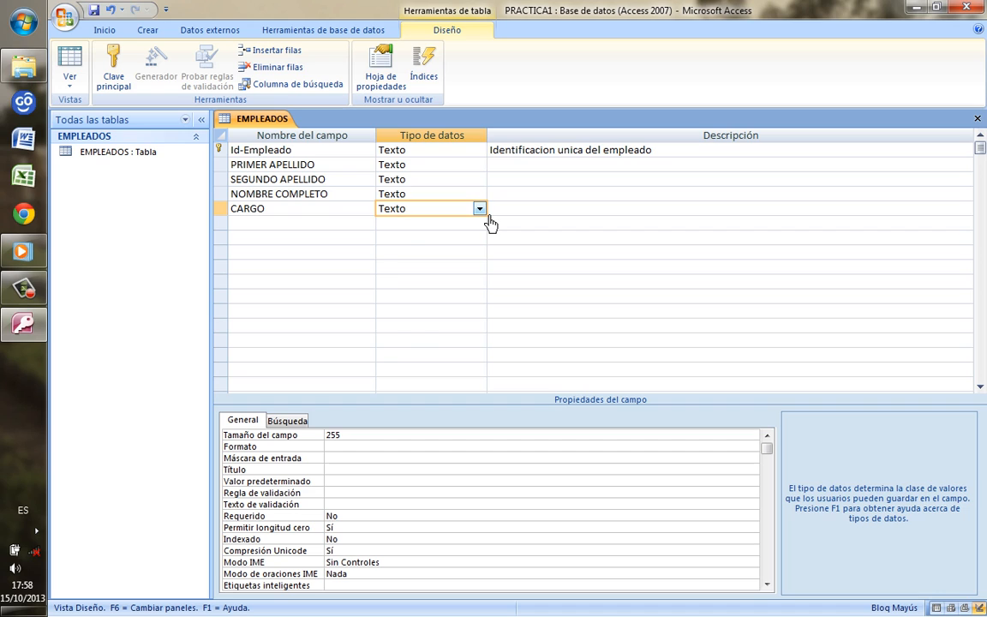
{"action": "left_click", "coordinate": [482, 210]}
{"action": "left_click", "coordinate": [482, 210]}
Rename the Id-Empleado field as Id-EMPLEADO and save the table design
{"action": "left_click", "coordinate": [308, 155]}
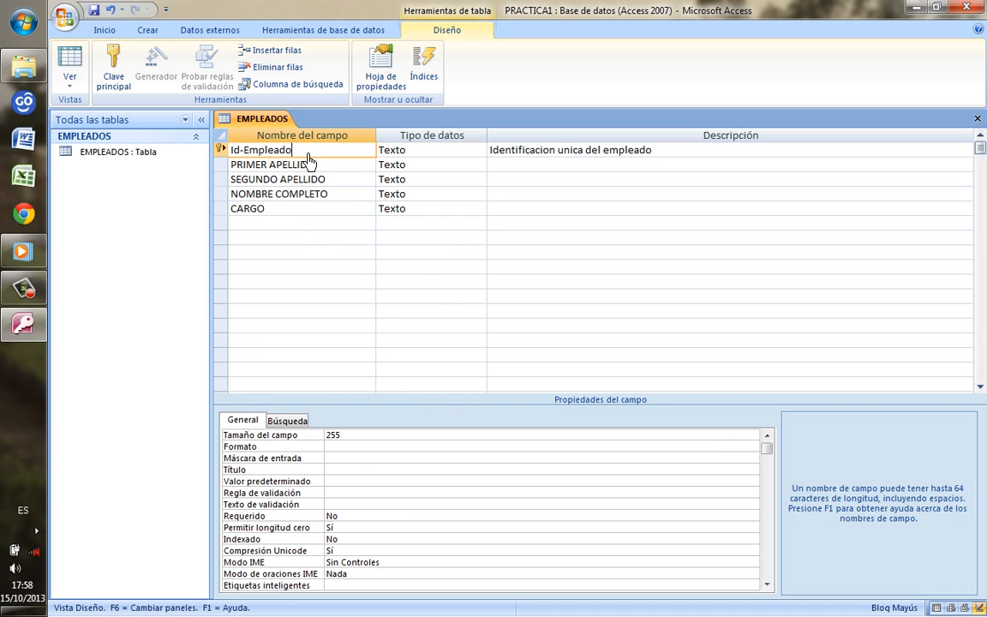
{"action": "key", "text": "BackSpace"}
{"action": "key", "text": "BackSpace"}
{"action": "key", "text": "BackSpace"}
{"action": "key", "text": "BackSpace"}
{"action": "key", "text": "BackSpace"}
{"action": "key", "text": "BackSpace"}
{"action": "key", "text": "BackSpace"}
{"action": "key", "text": "BackSpace"}
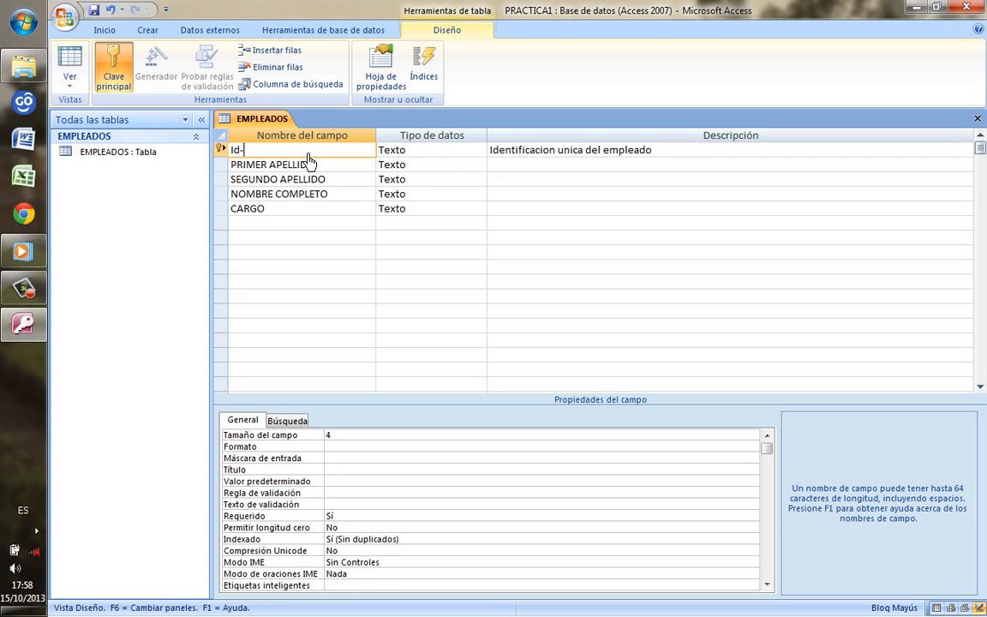
{"action": "type", "text": "EMPELAED"}
{"action": "key", "text": "BackSpace"}
{"action": "key", "text": "BackSpace"}
{"action": "key", "text": "BackSpace"}
{"action": "key", "text": "BackSpace"}
{"action": "key", "text": "BackSpace"}
{"action": "type", "text": "LEADO"}
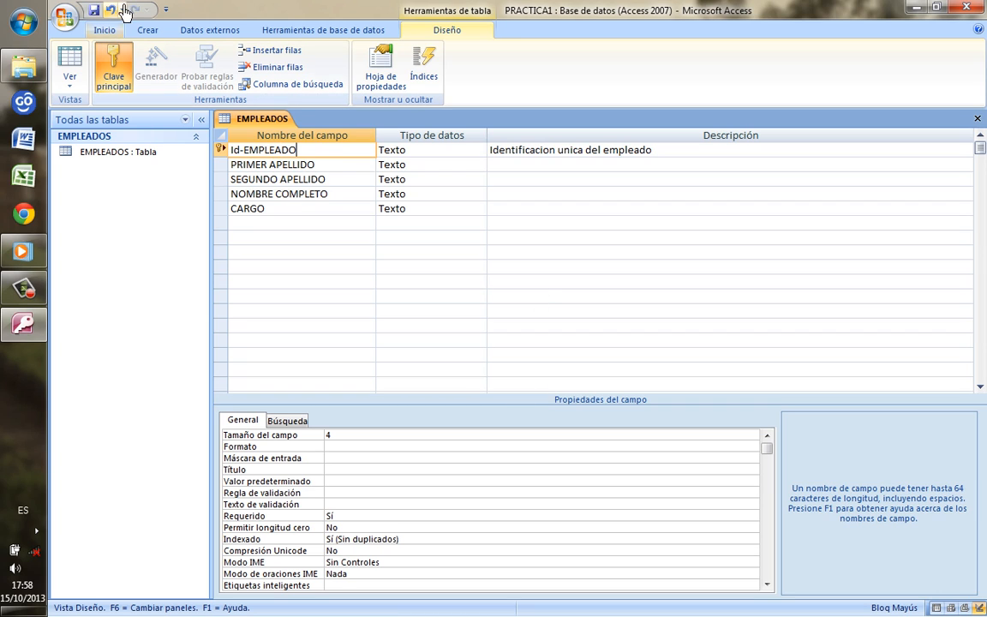
{"action": "left_click", "coordinate": [94, 9]}
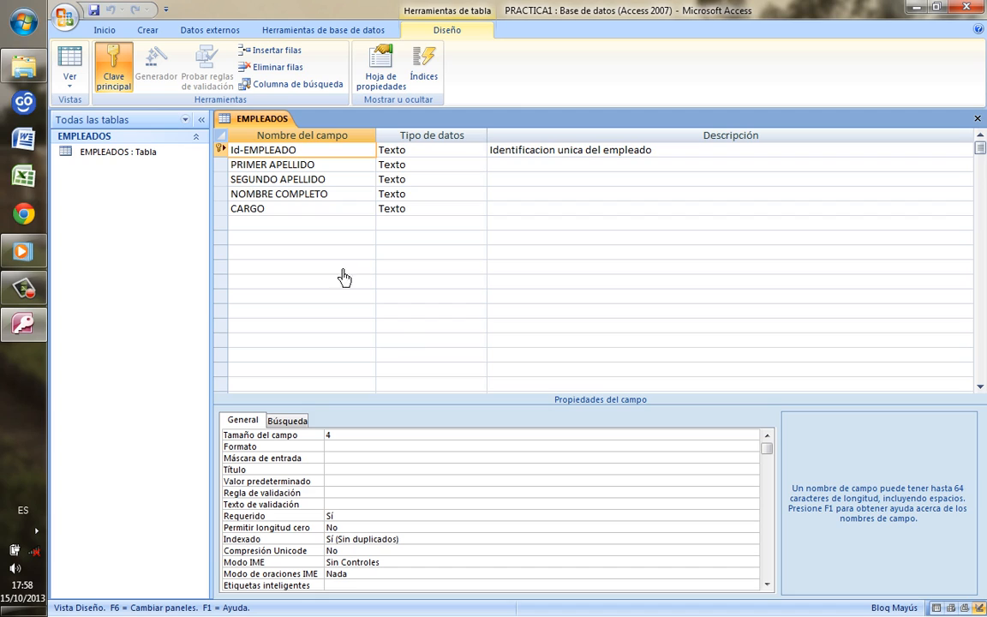